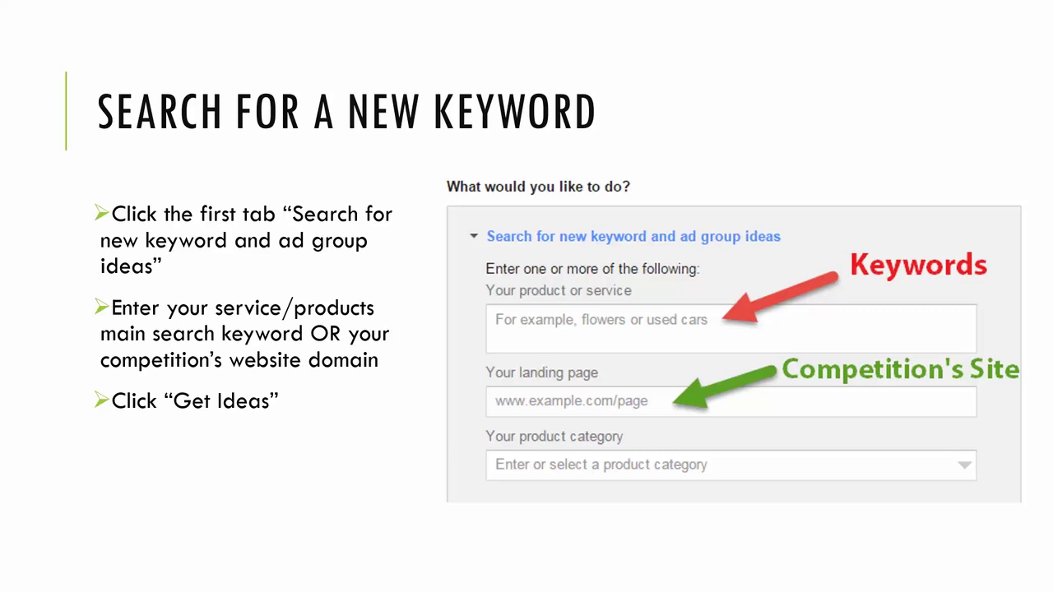
key(Right)
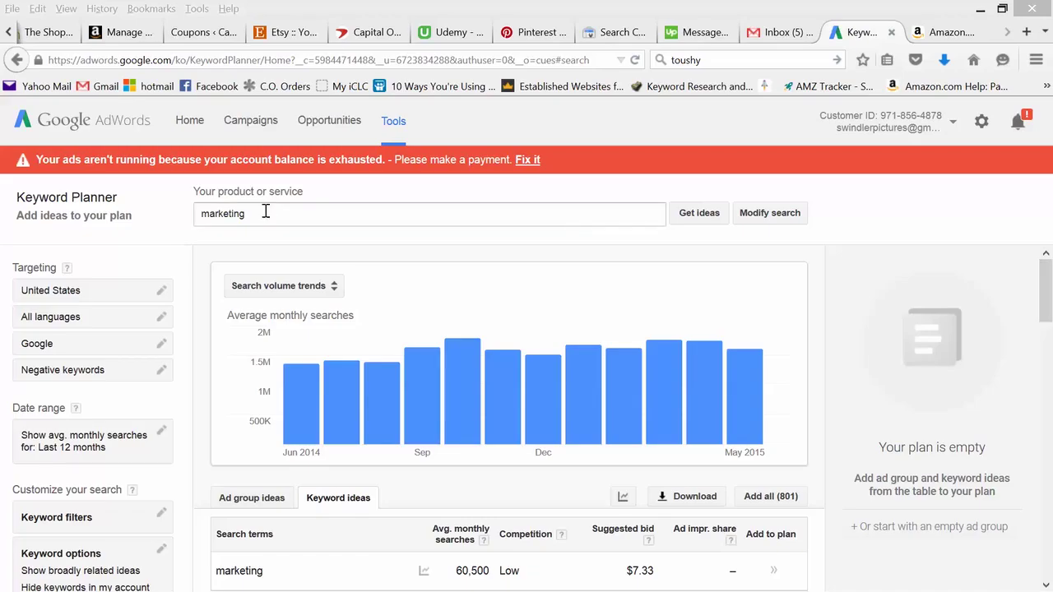
Check the search trends and competition details for "marketing" and "business marketing", and sort the keyword ideas by average monthly searches, highest first
drag(1048, 306, 1050, 336)
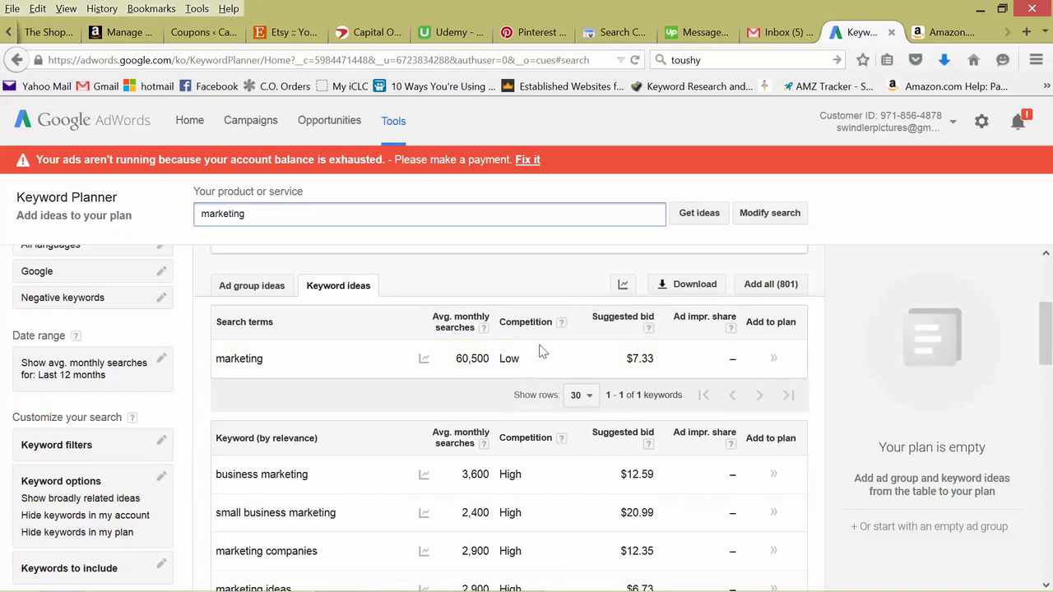
mouse_move(562, 330)
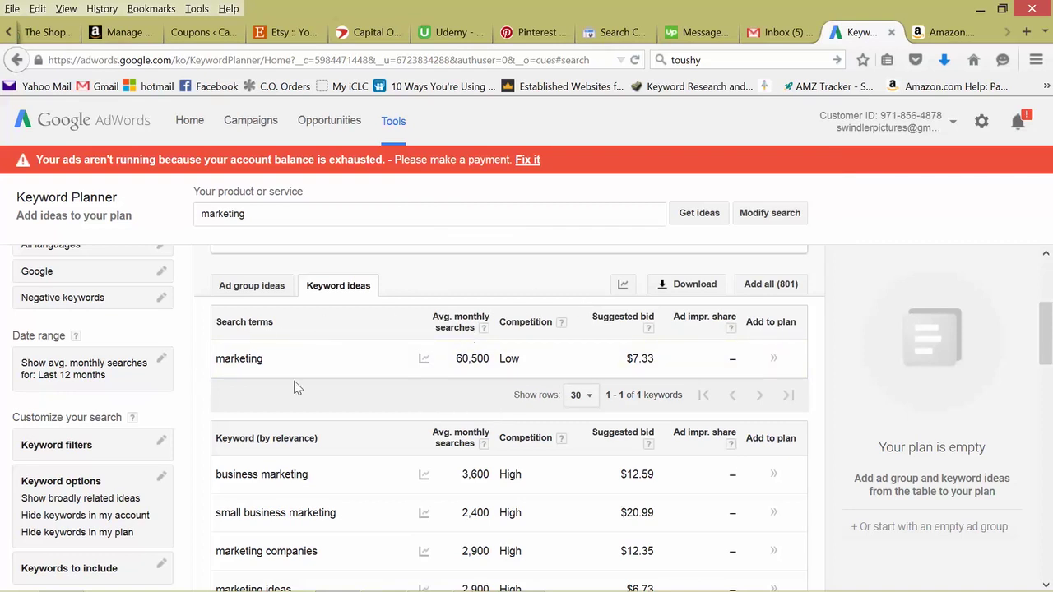
mouse_move(423, 358)
mouse_move(465, 303)
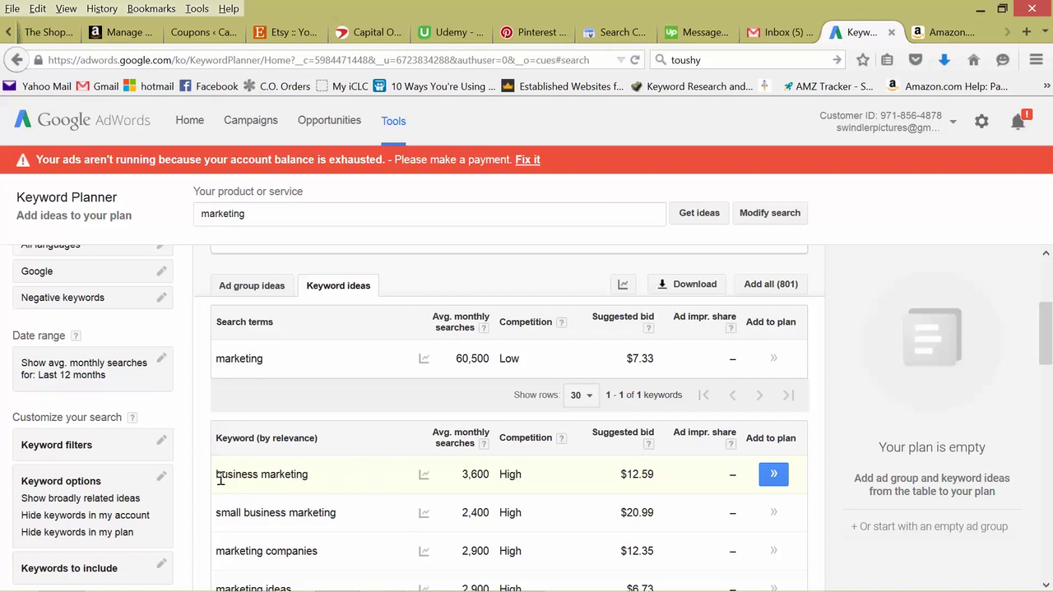
mouse_move(424, 475)
mouse_move(562, 445)
click(466, 442)
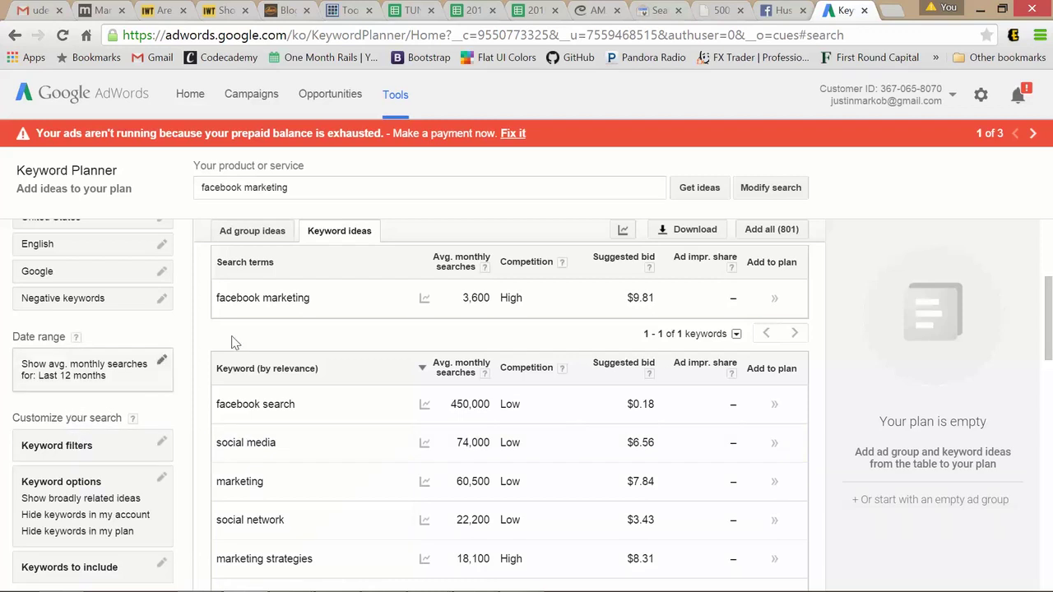
Review the location targeting settings of the "facebook marketing" keyword search
scroll(200, 350, up, 3)
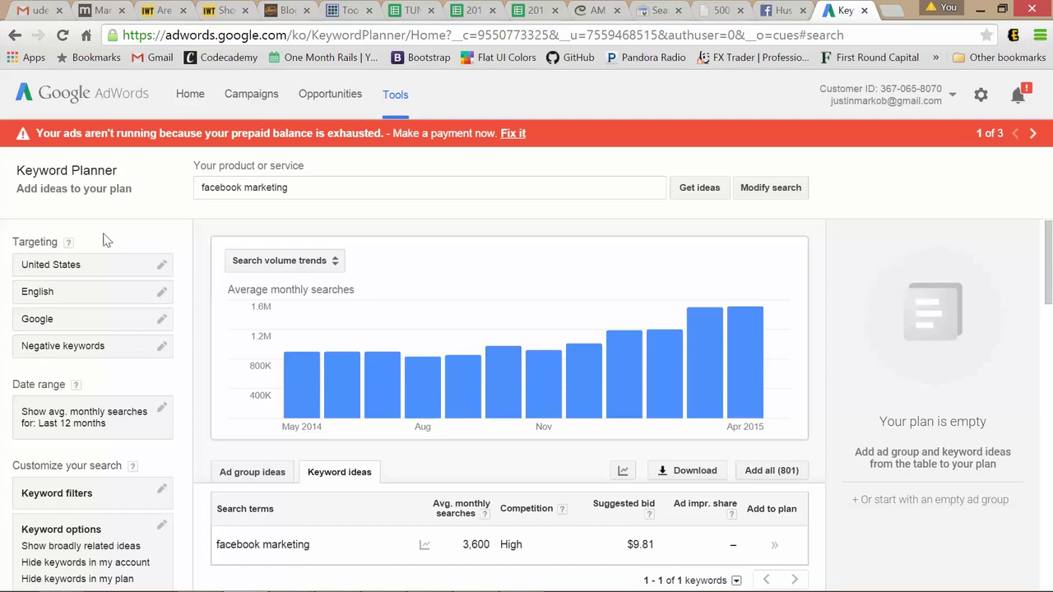
click(160, 270)
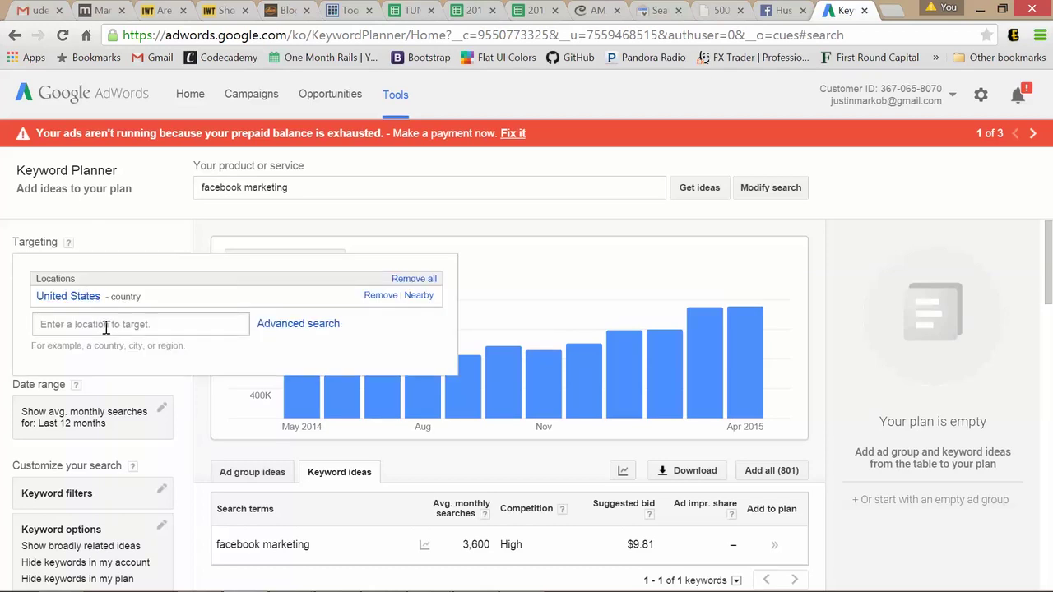
click(103, 243)
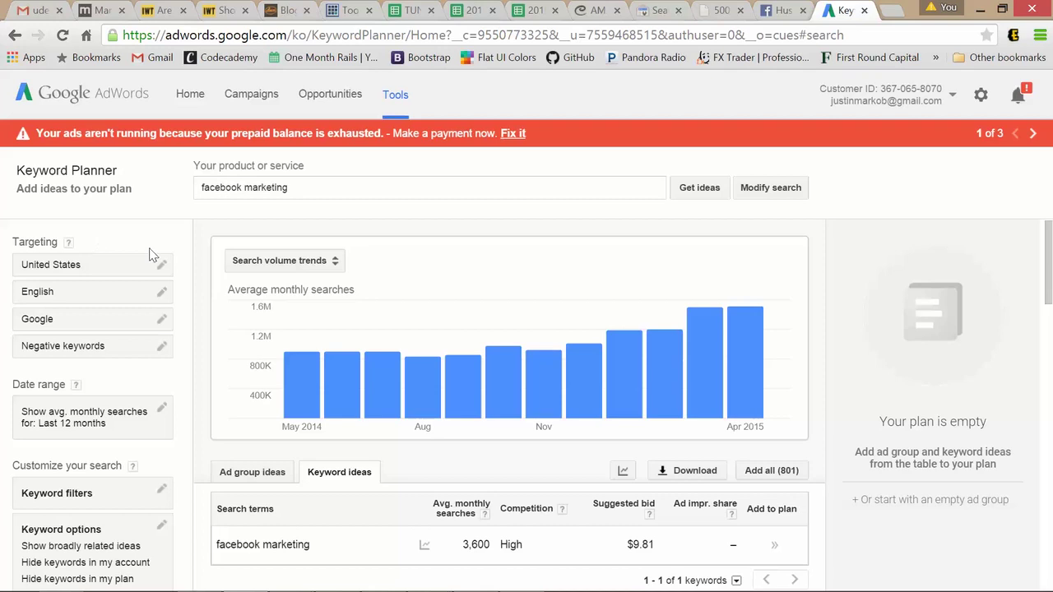
click(108, 268)
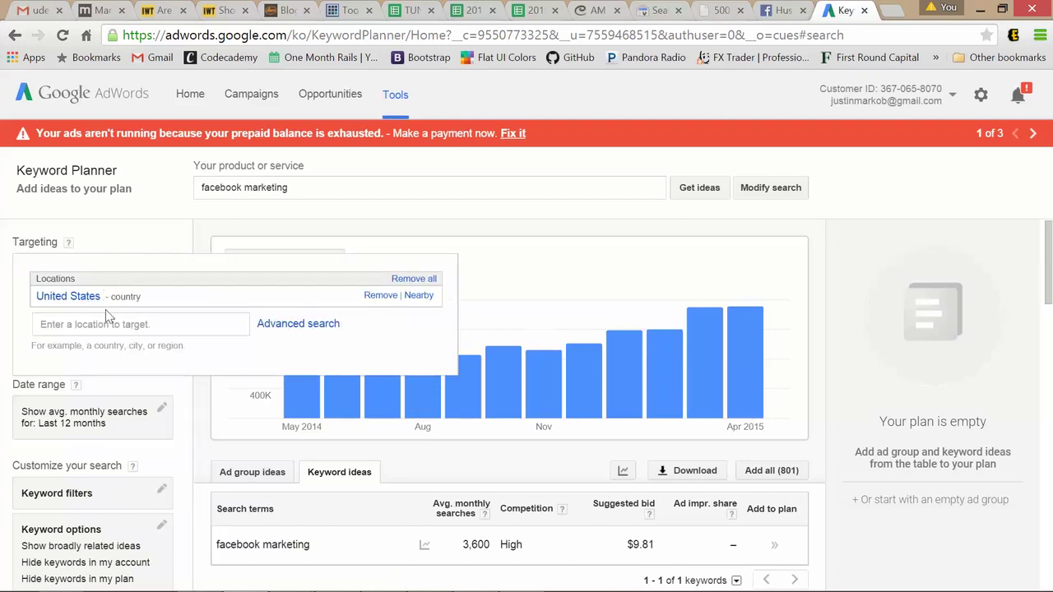
Review the date range options for average monthly searches and close them without changing anything
scroll(116, 242, down, 1)
click(99, 354)
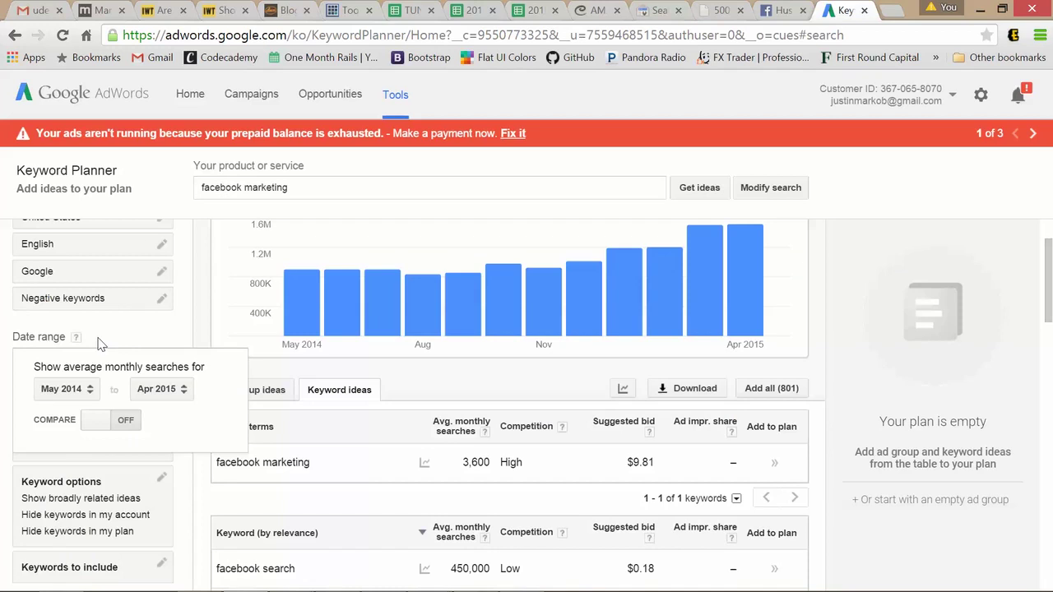
click(99, 342)
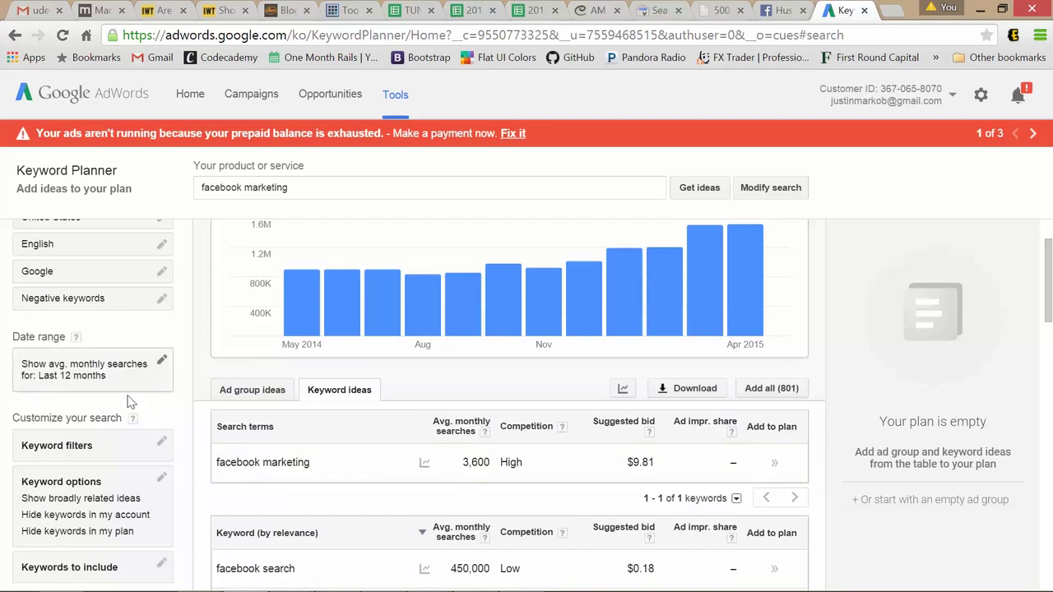
click(107, 378)
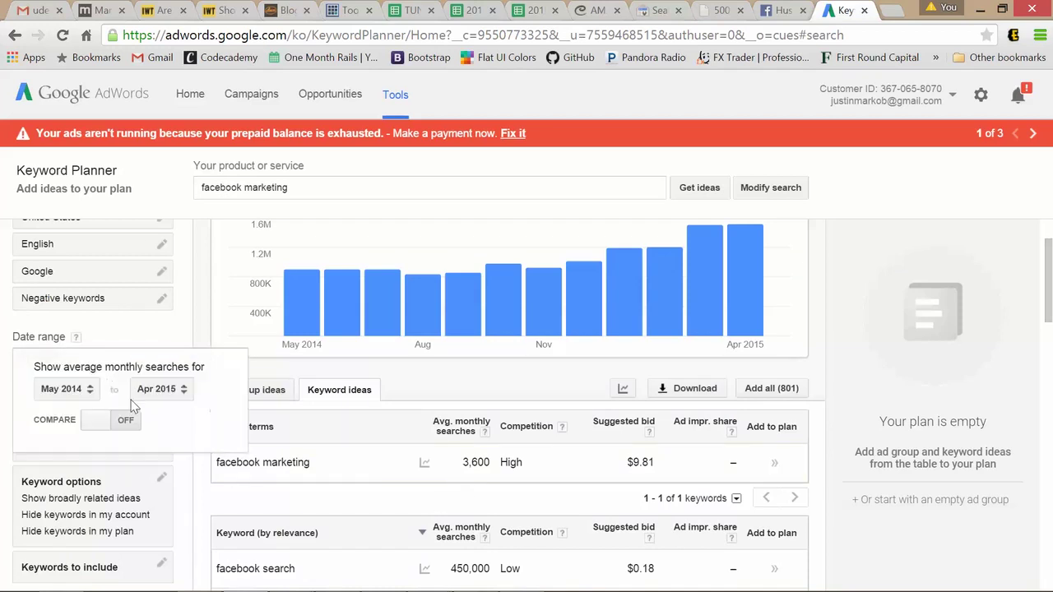
click(118, 335)
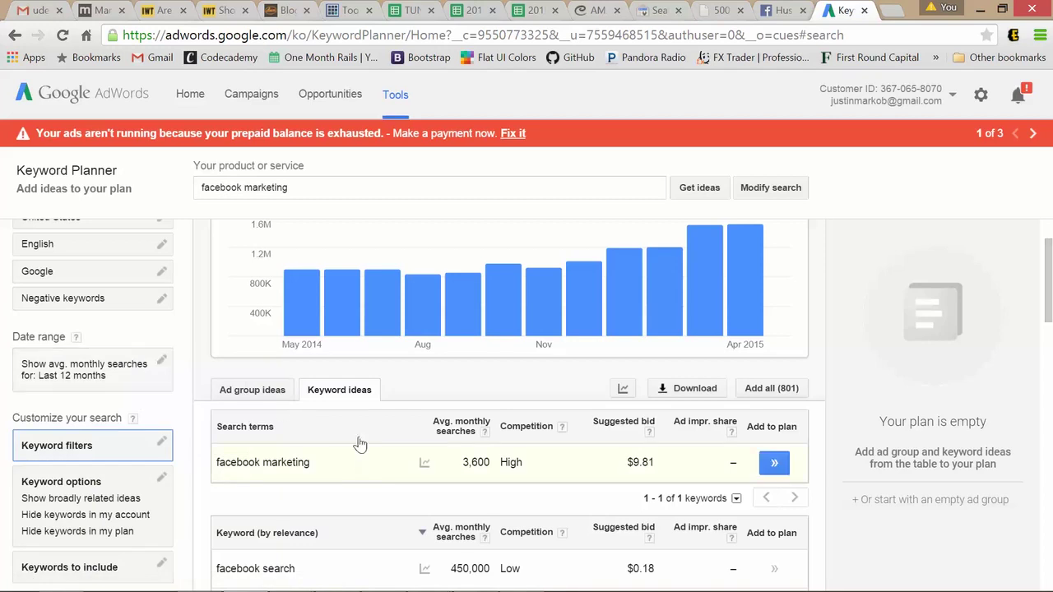
scroll(360, 445, up, 1)
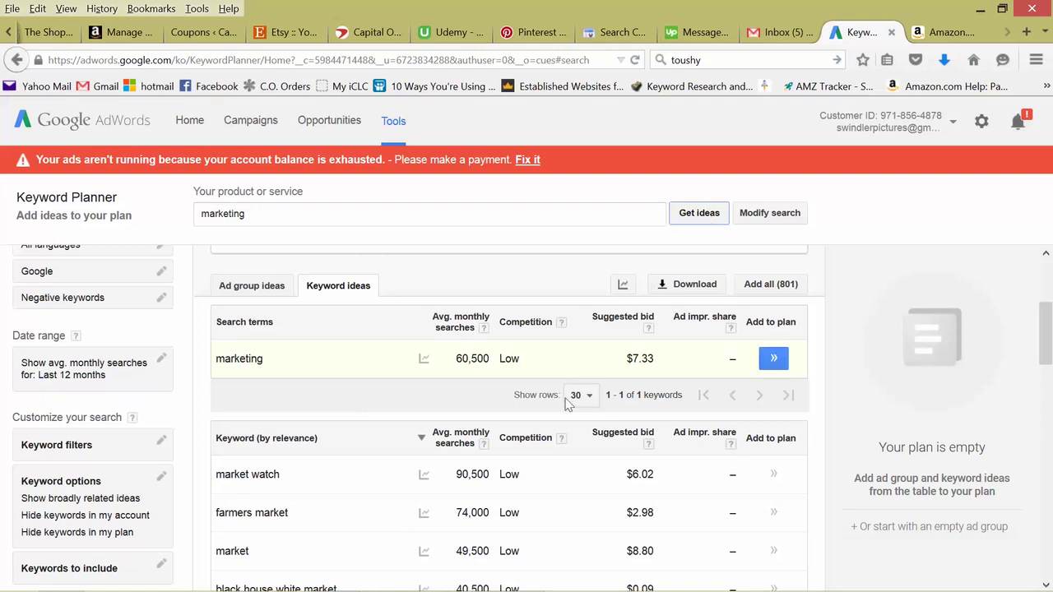
Sort the "marketing" keyword ideas by average monthly searches in ascending order and look through the least-searched keywords
click(441, 441)
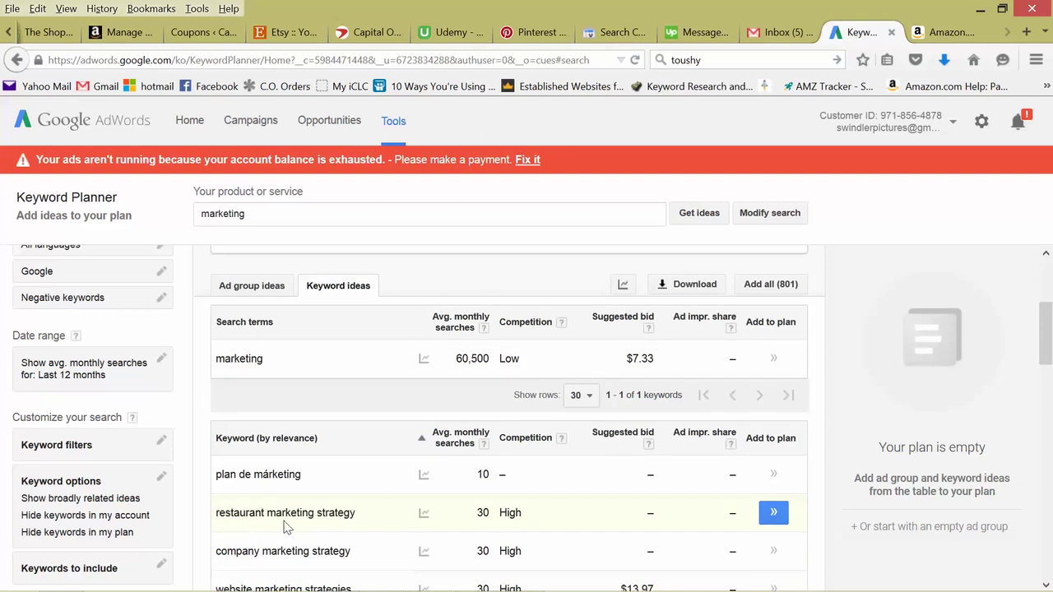
scroll(251, 527, down, 2)
scroll(251, 480, down, 2)
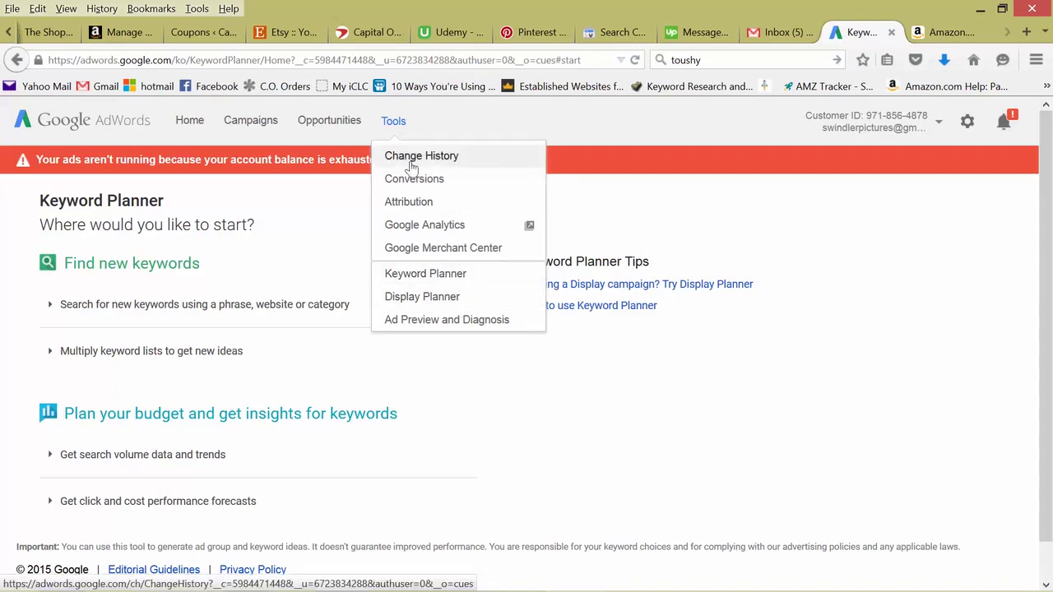
Get search volume data and trends for the keyword "facebook marketing" from the Keyword Planner start page
click(3, 350)
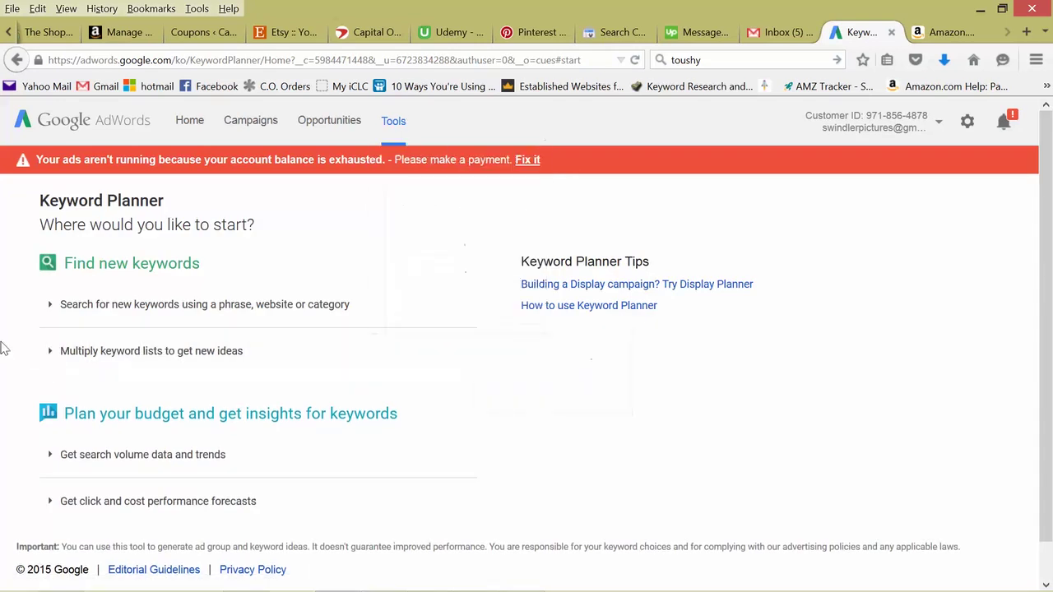
click(205, 458)
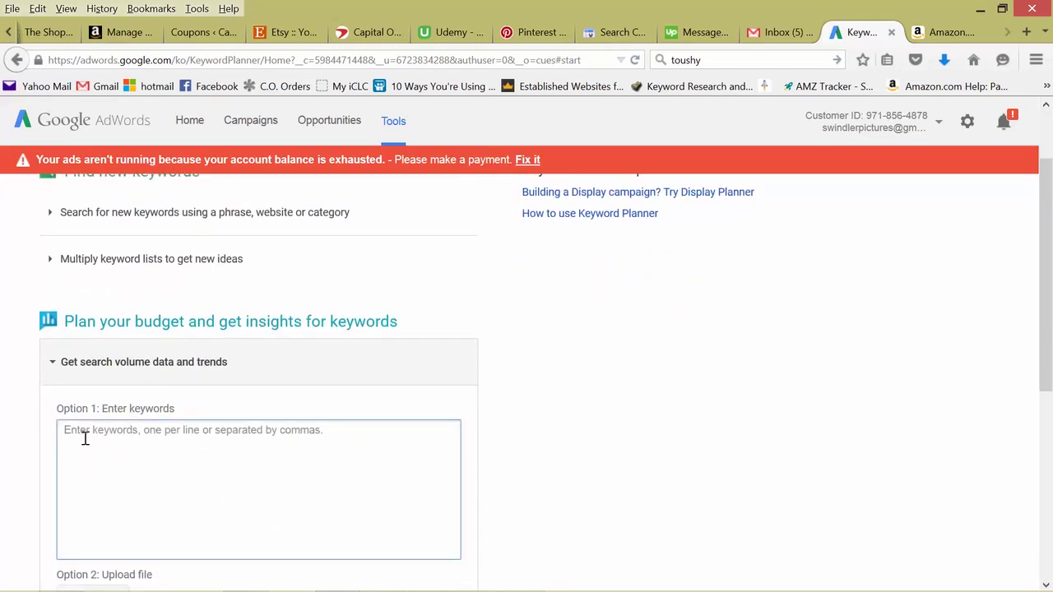
click(84, 438)
text(facebo)
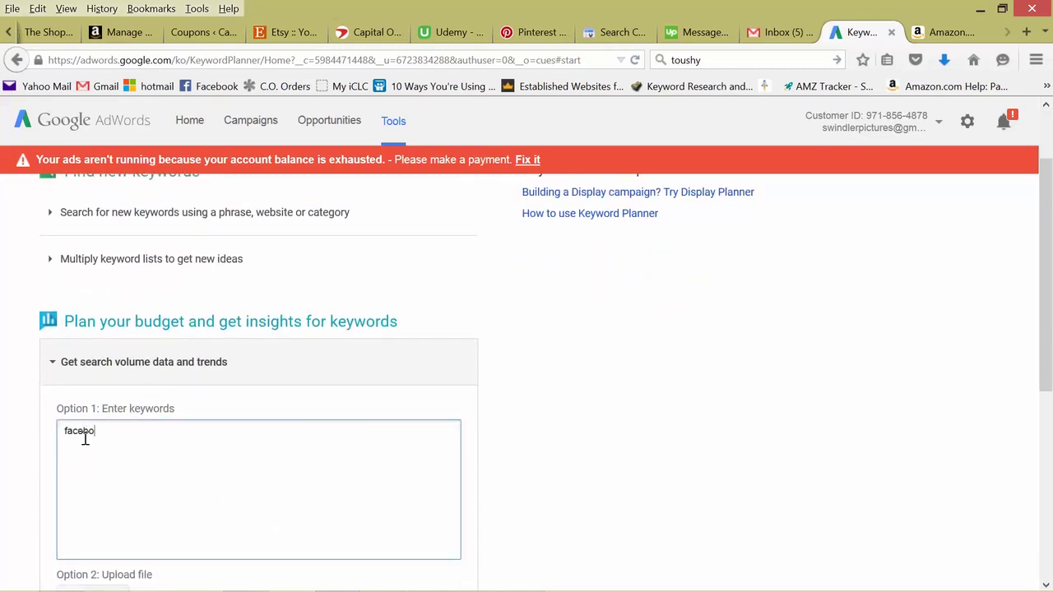
text(ok marketing)
scroll(9, 397, down, 5)
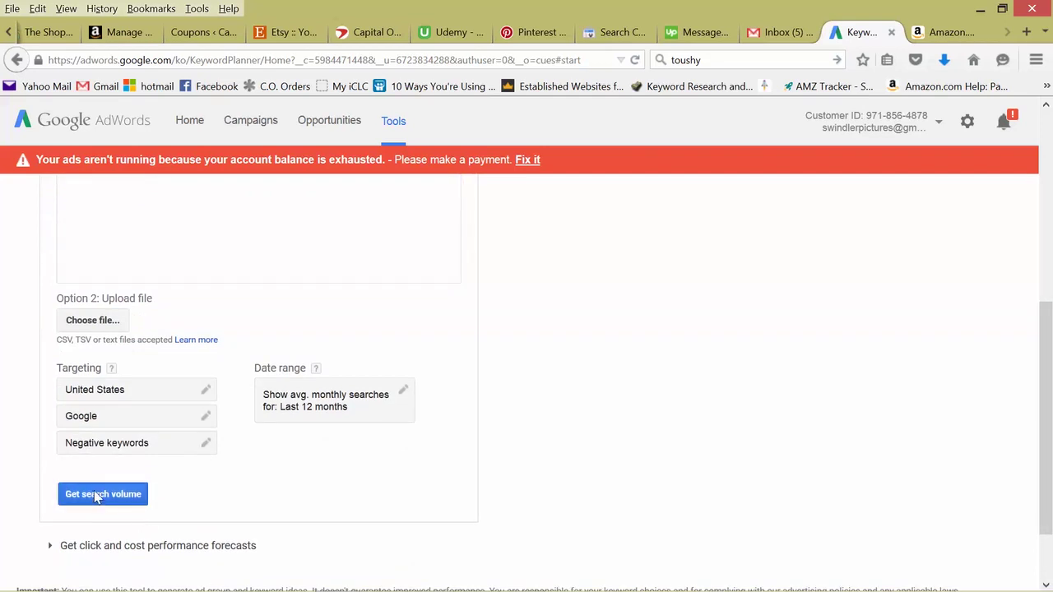
click(97, 497)
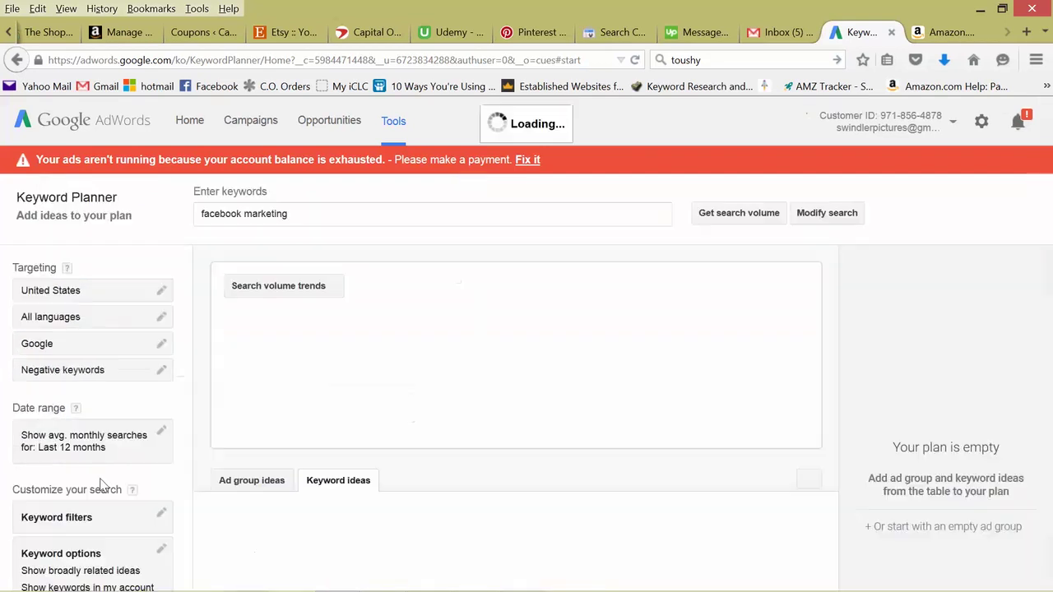
Add "facebook marketing" to the plan and try the bid range at $0.00 – $0.76 and at the slider's upper end
scroll(470, 323, down, 2)
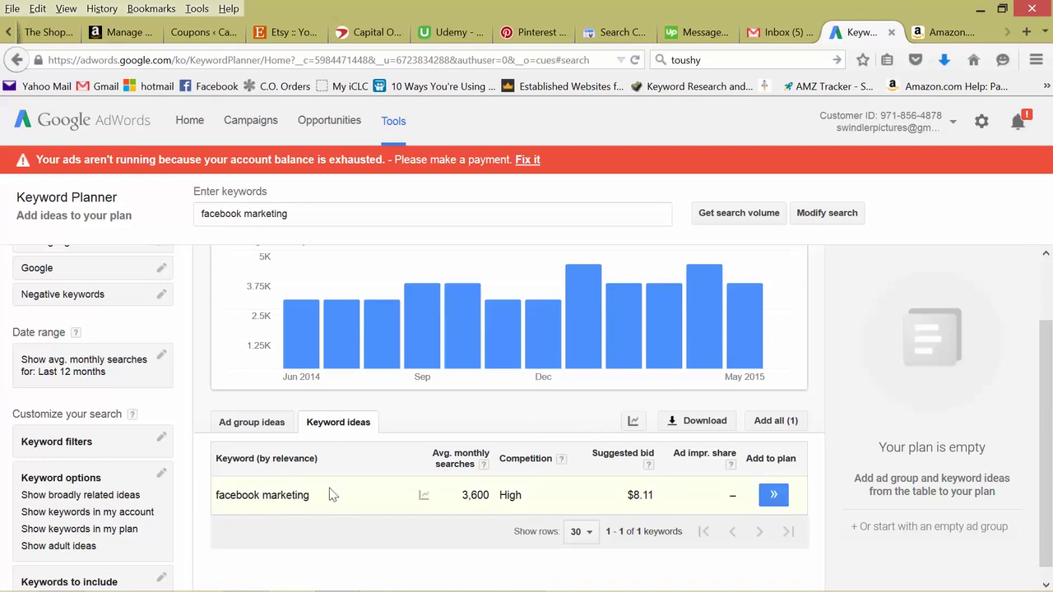
click(774, 497)
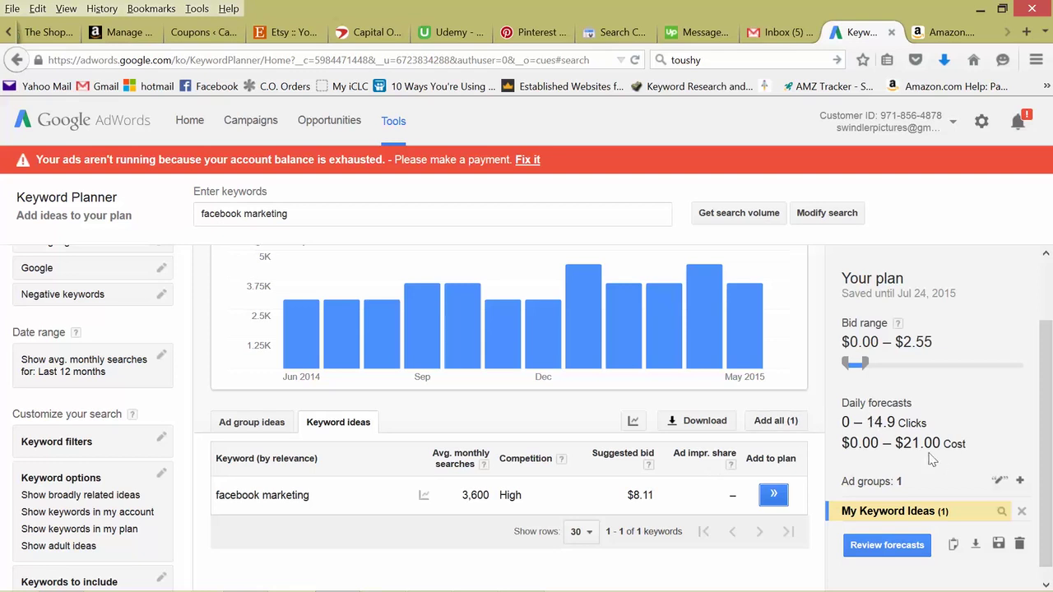
drag(867, 373, 854, 368)
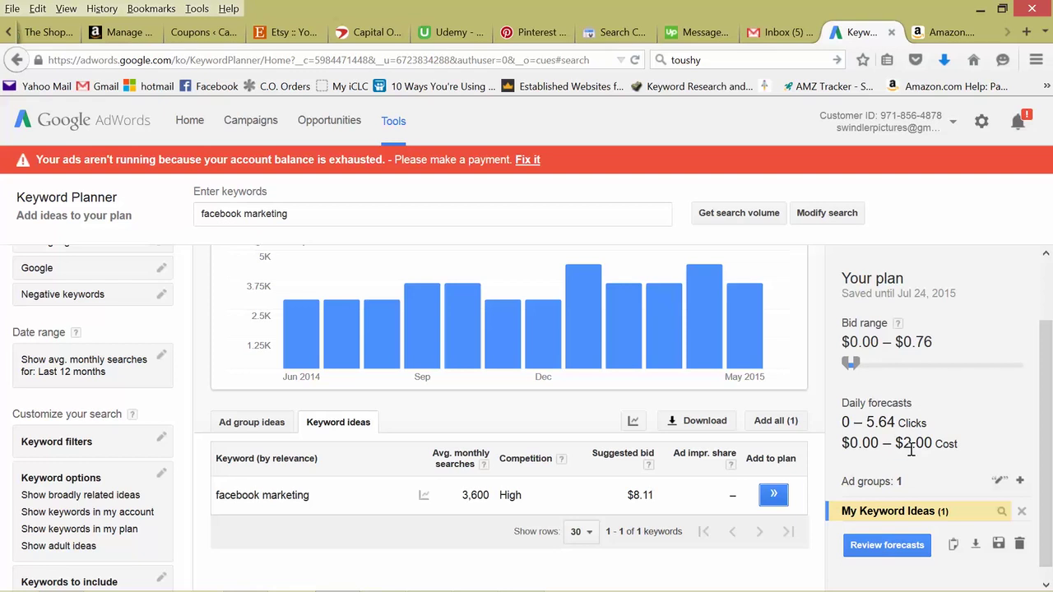
drag(851, 363, 1028, 370)
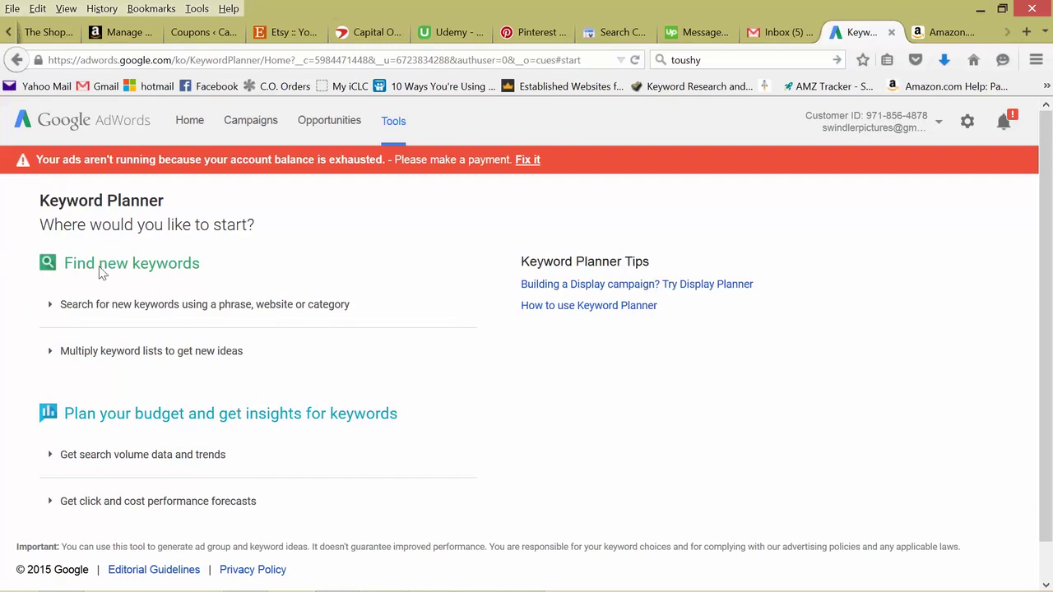
Search for new keywords with "facebook marketing" as the product or service and show the individual keyword ideas
click(105, 311)
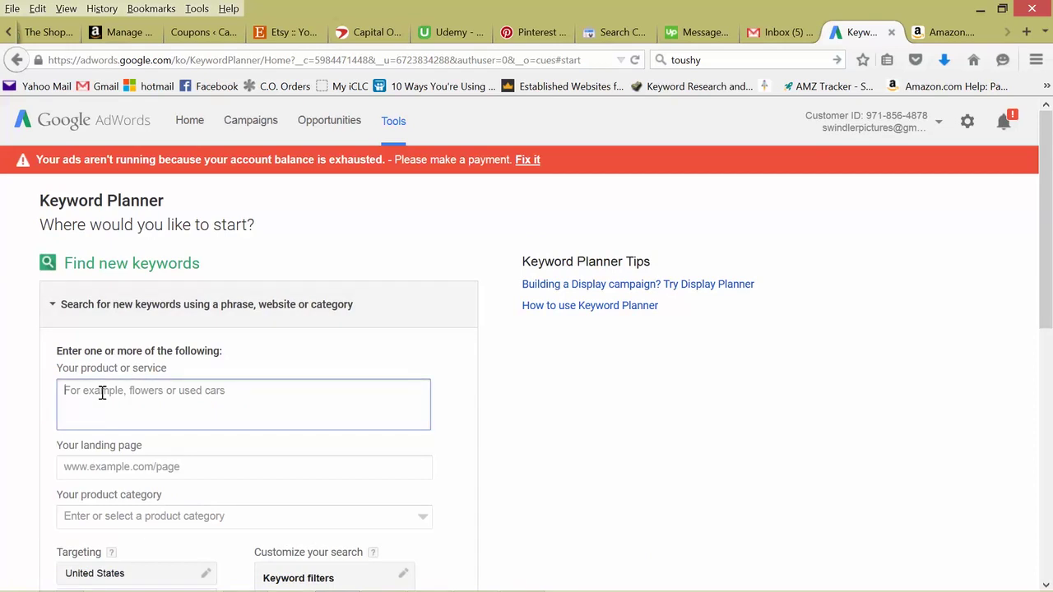
text(facebook)
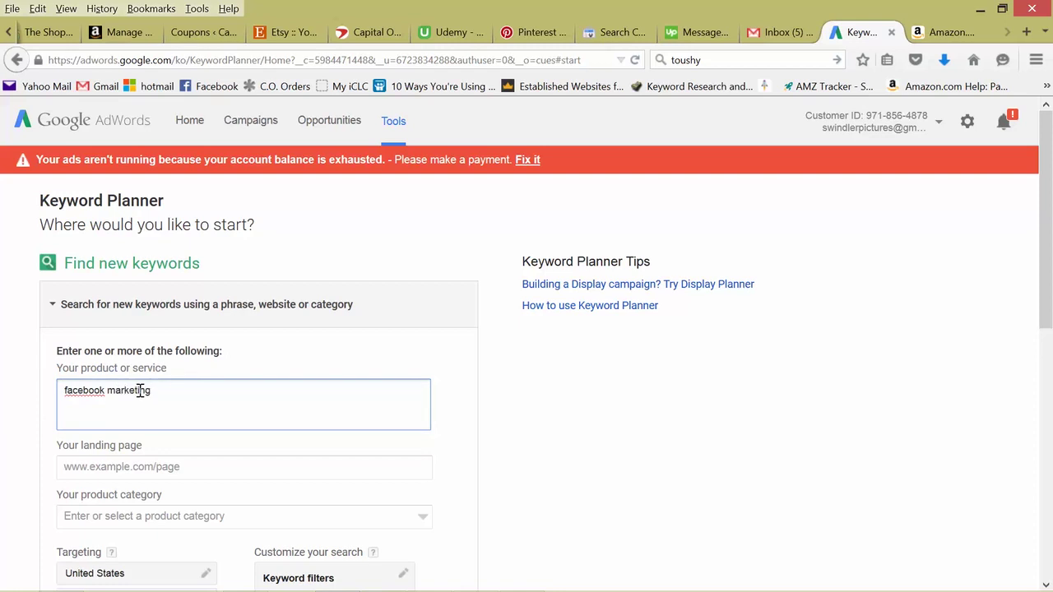
text(marketing)
scroll(99, 401, down, 5)
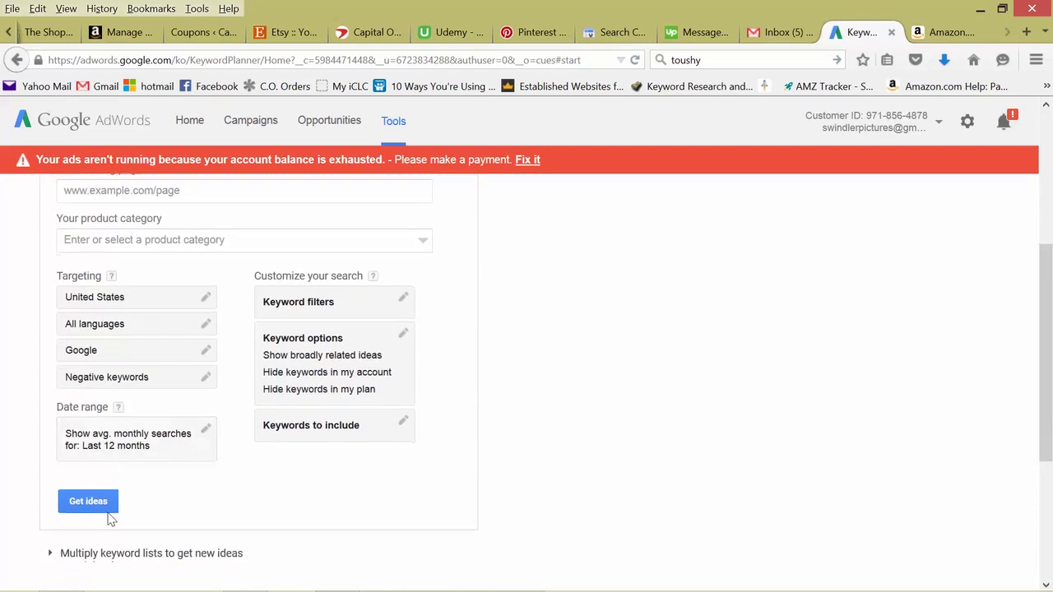
click(89, 504)
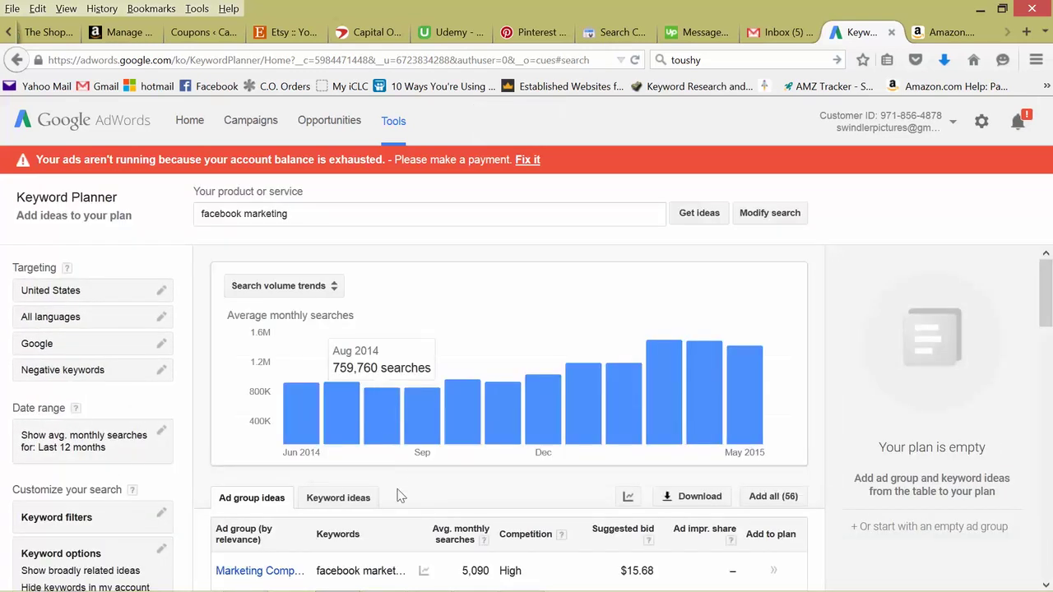
click(339, 500)
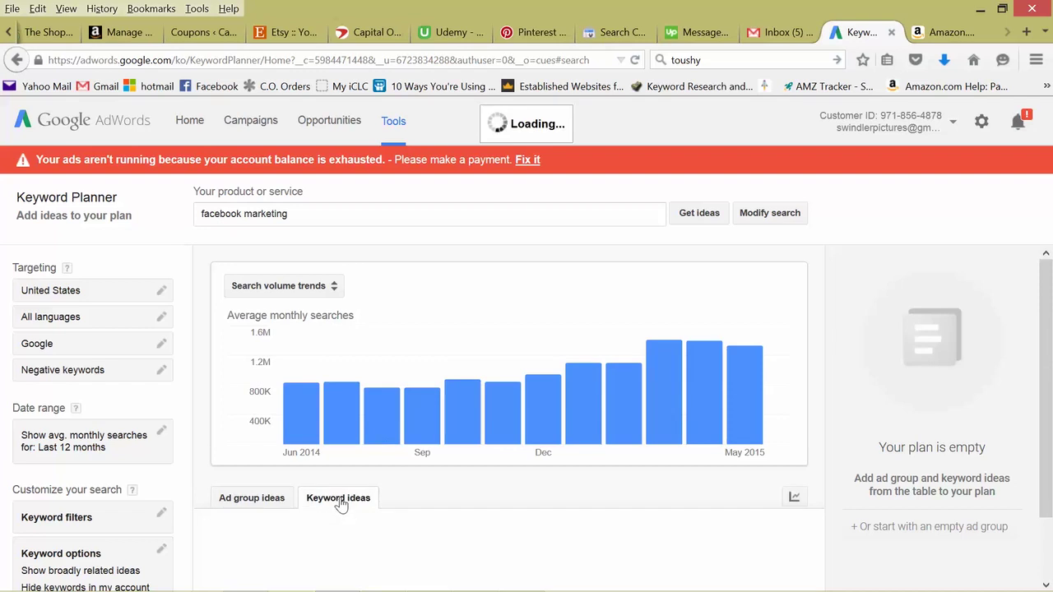
Sort the "facebook marketing" keyword ideas by average monthly searches, in descending and finally ascending order, and look through the list
scroll(487, 440, down, 3)
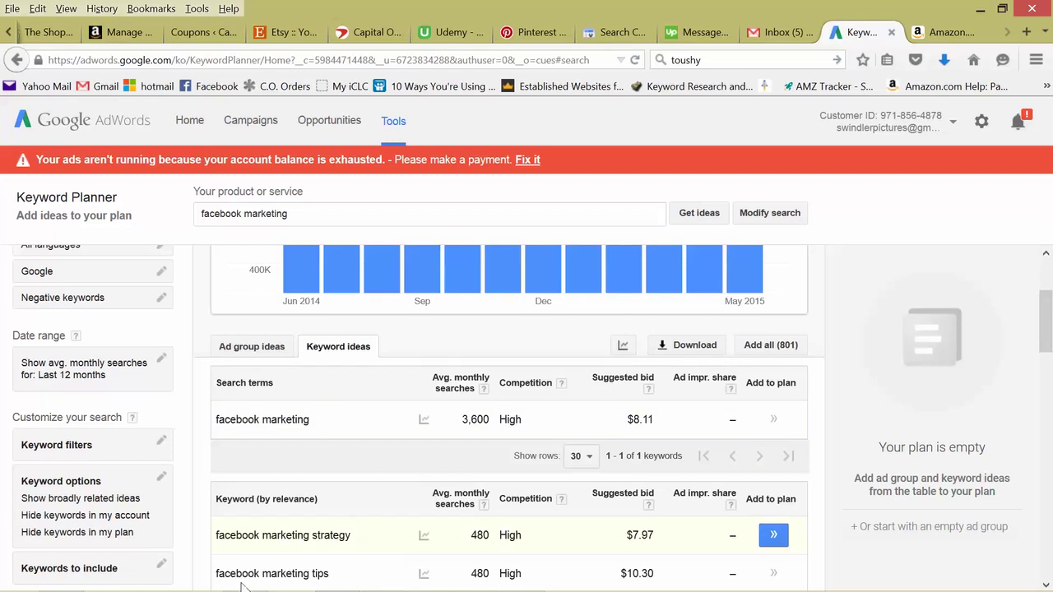
click(461, 503)
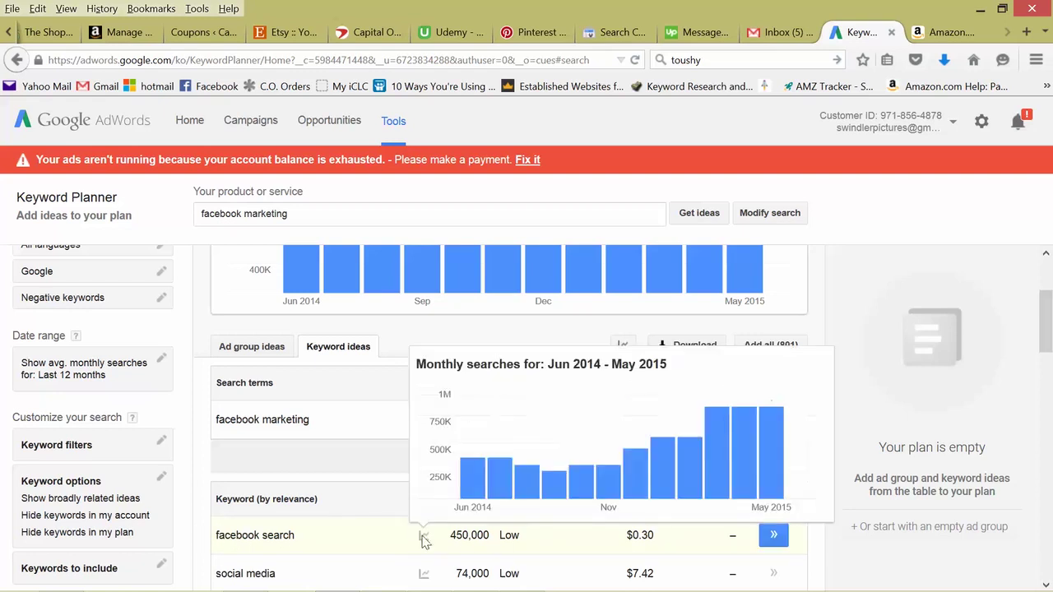
click(419, 500)
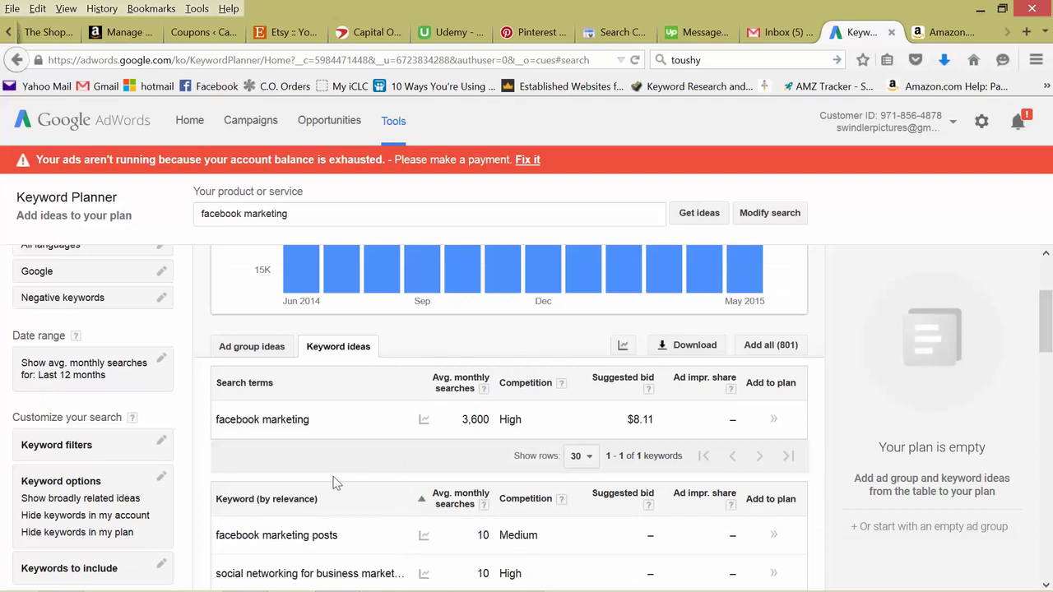
scroll(416, 493, down, 2)
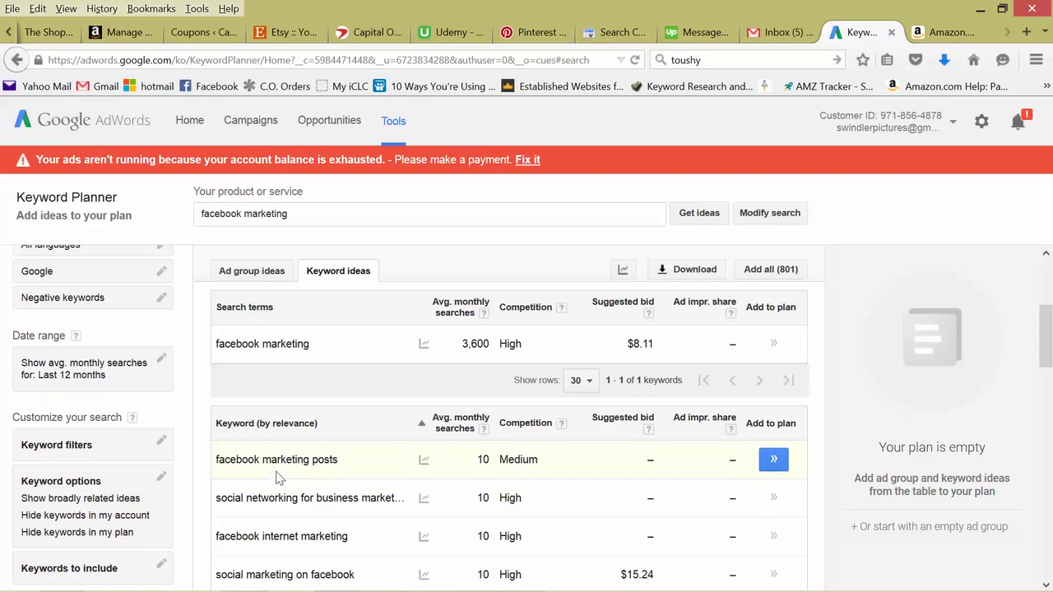
scroll(286, 467, down, 3)
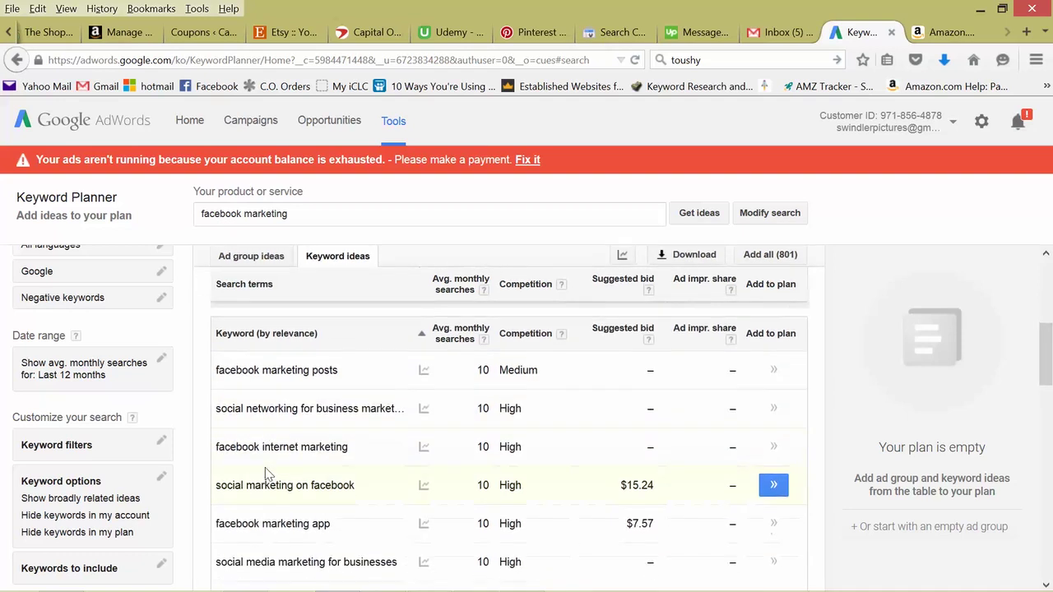
Return to the Keyword Planner start page and open the search for new keywords using a phrase, website or category
scroll(220, 500, down, 1)
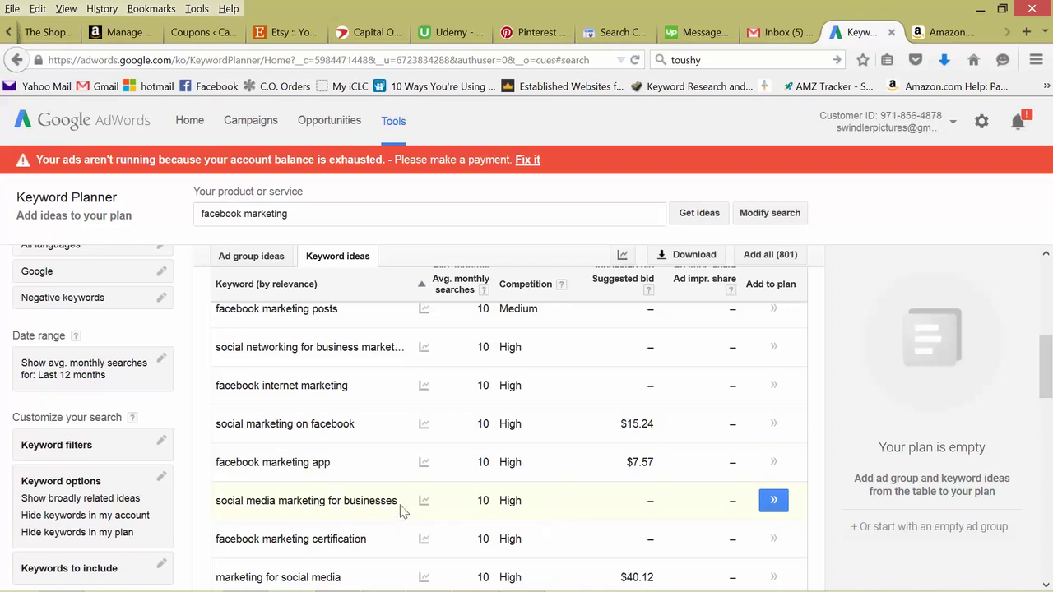
key(alt+Left)
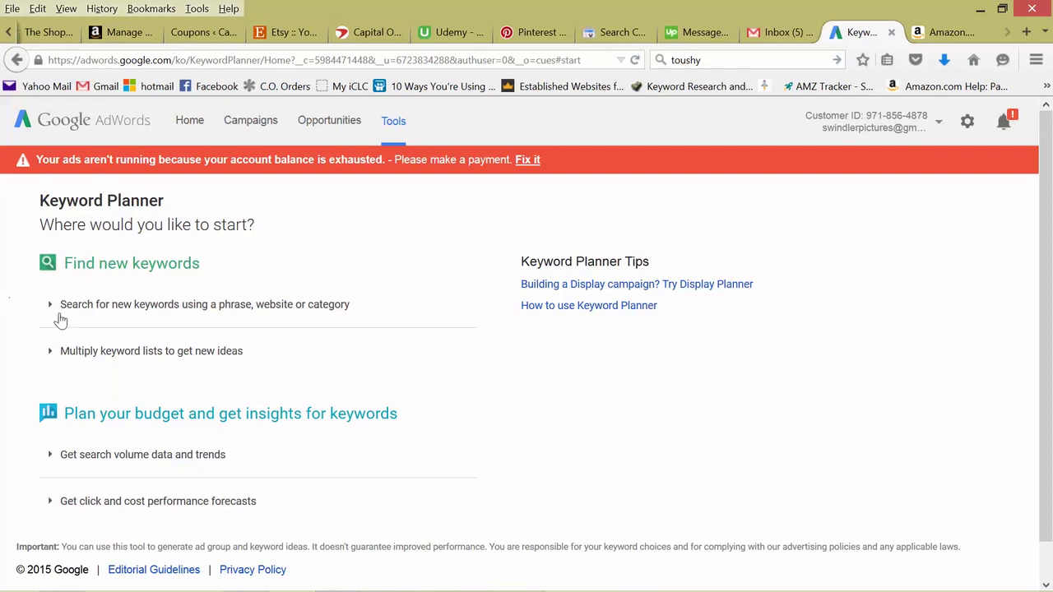
click(107, 315)
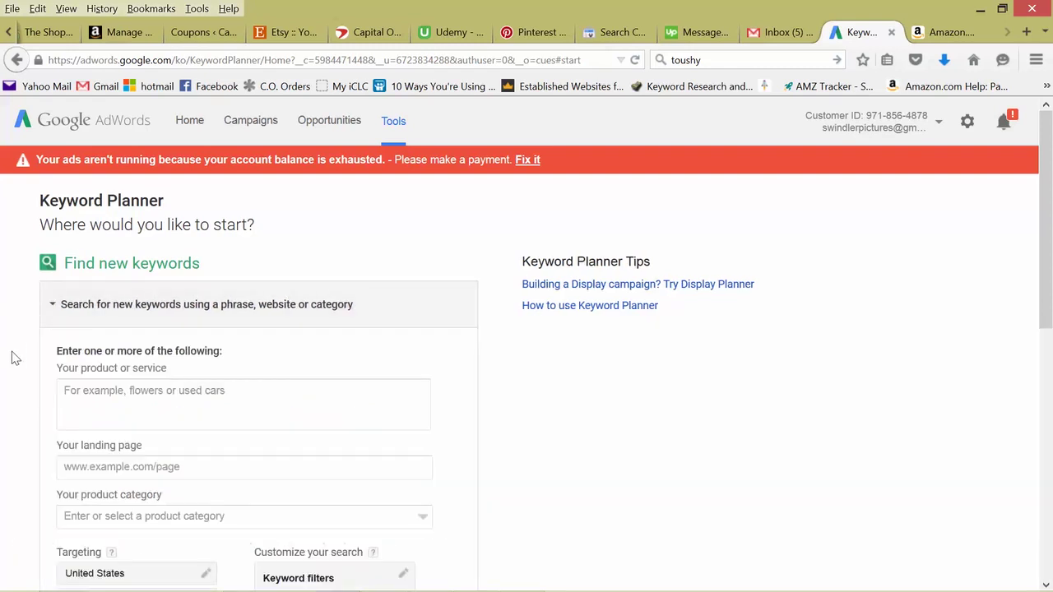
scroll(11, 357, down, 4)
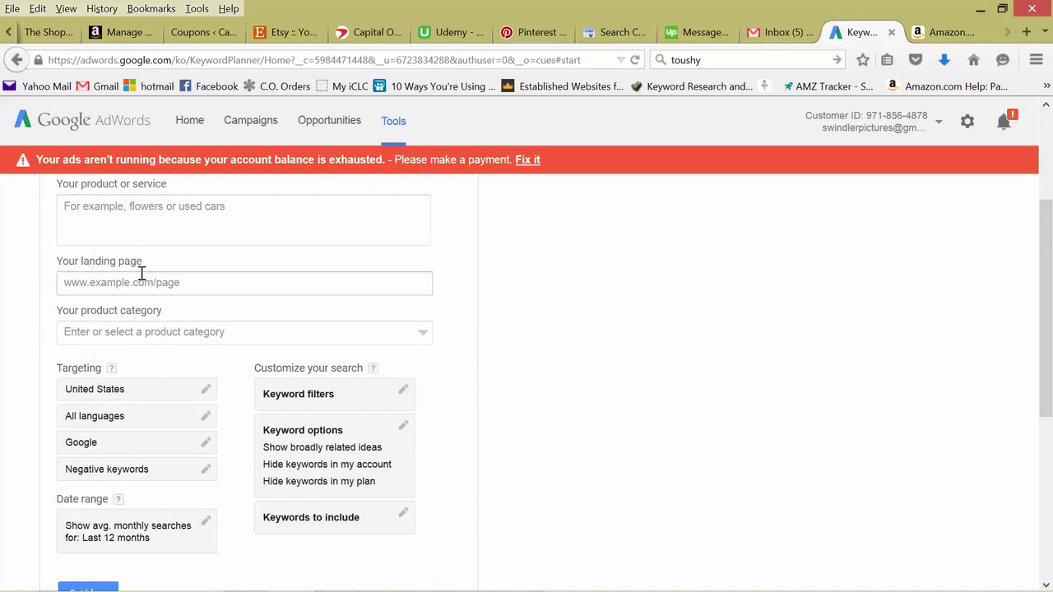
Copy the web address of the Amazon product page for the Ekogrips heat resistant gloves into the landing page field
click(955, 35)
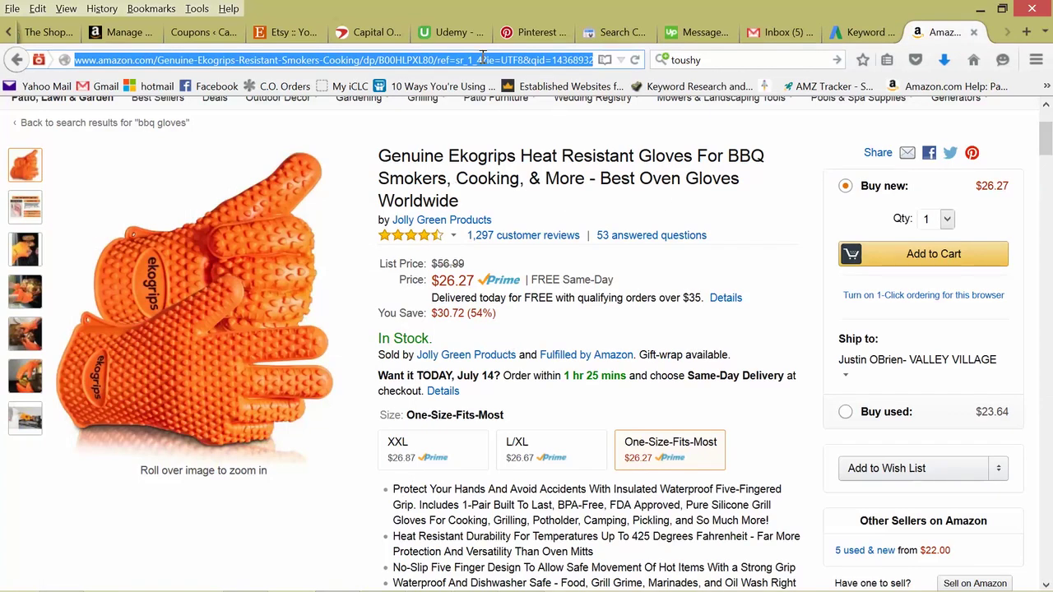
click(861, 33)
click(237, 285)
key(ctrl+v)
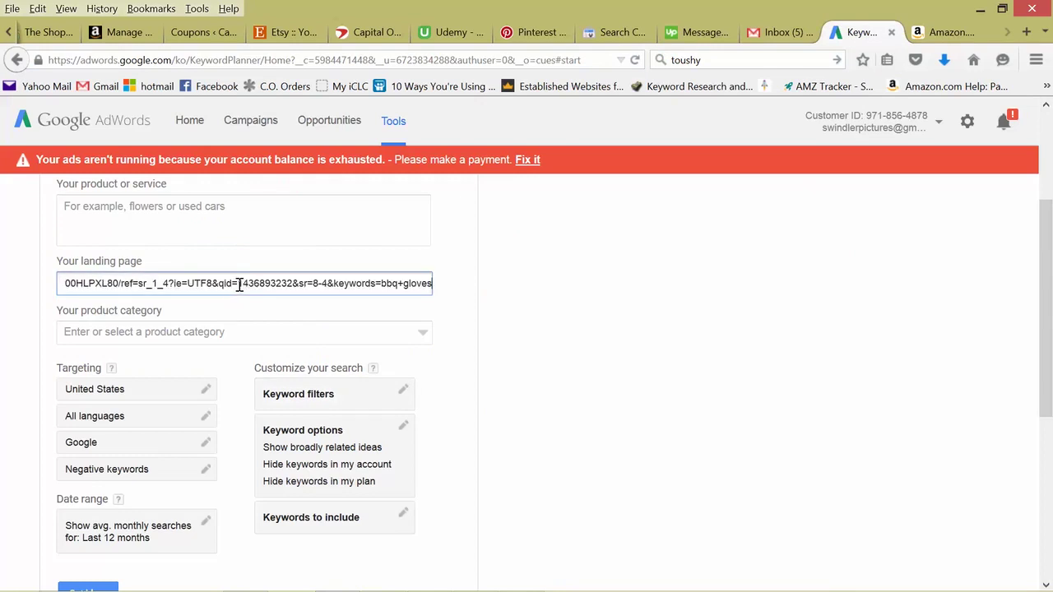
Get ideas for the Amazon landing page and show the individual keyword ideas with the search volume trends
scroll(82, 442, down, 2)
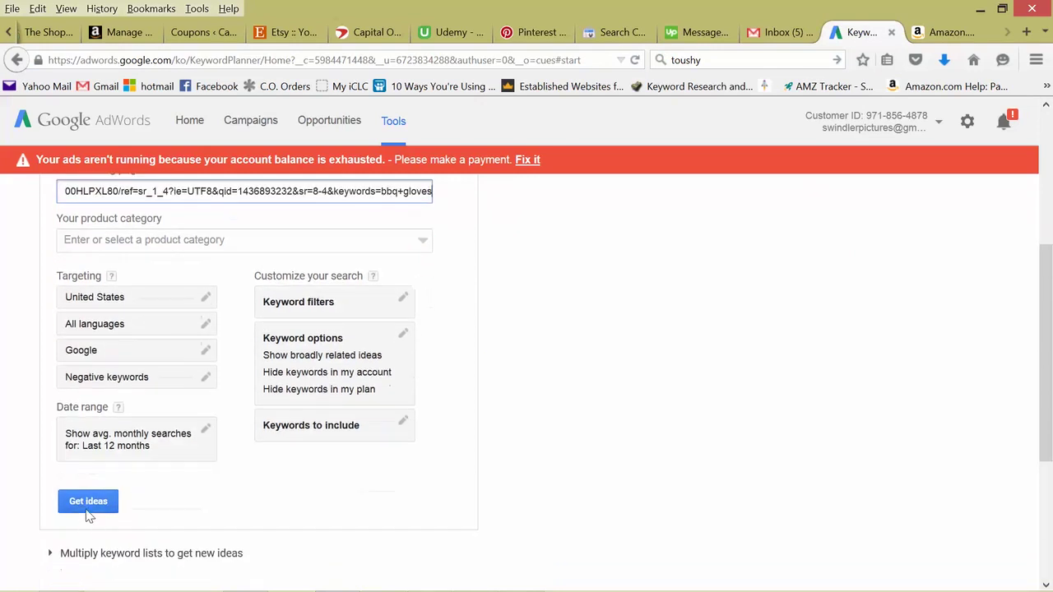
click(89, 504)
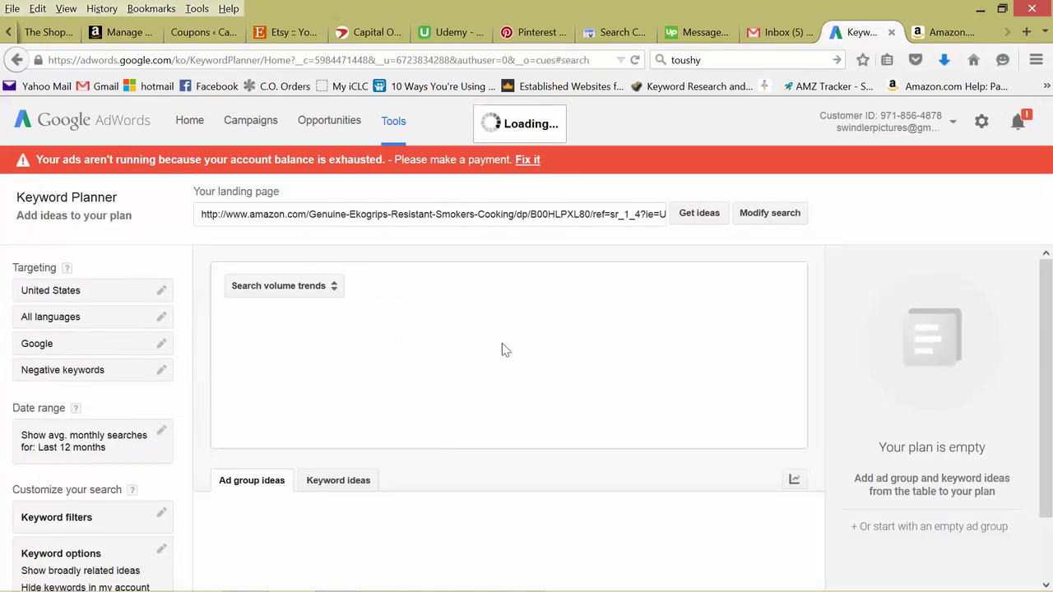
click(343, 499)
mouse_move(513, 423)
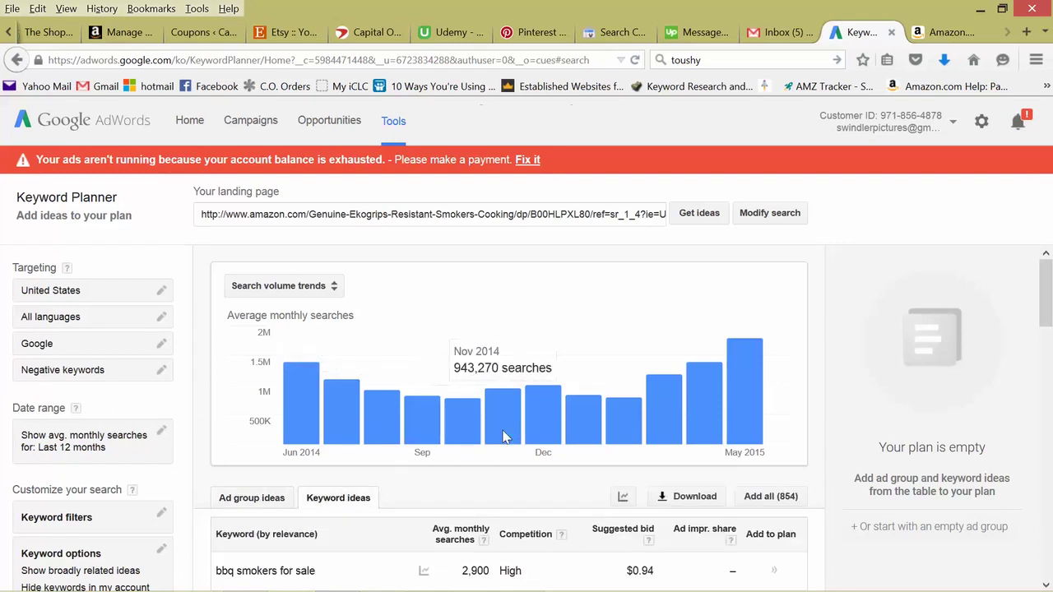
Sort the landing page's keyword ideas by average monthly searches, in descending and finally ascending order, and look through the list
scroll(467, 459, down, 2)
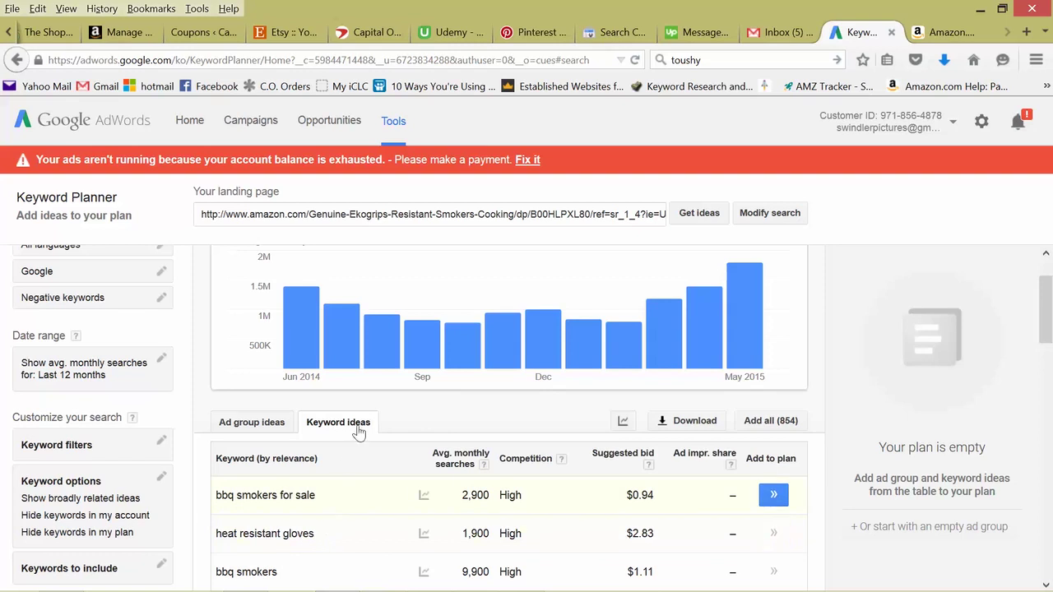
click(457, 463)
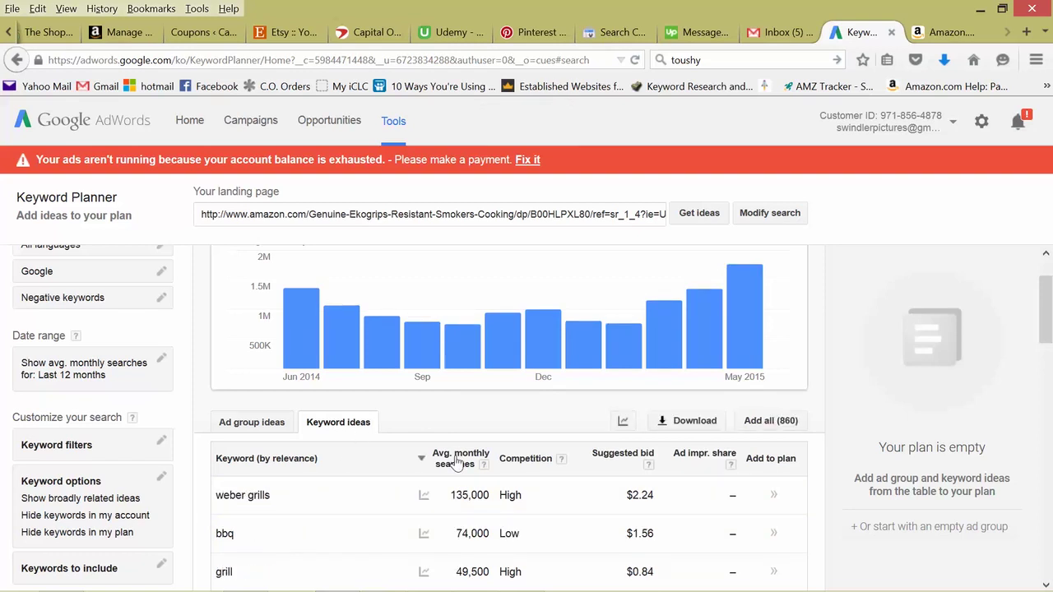
click(457, 464)
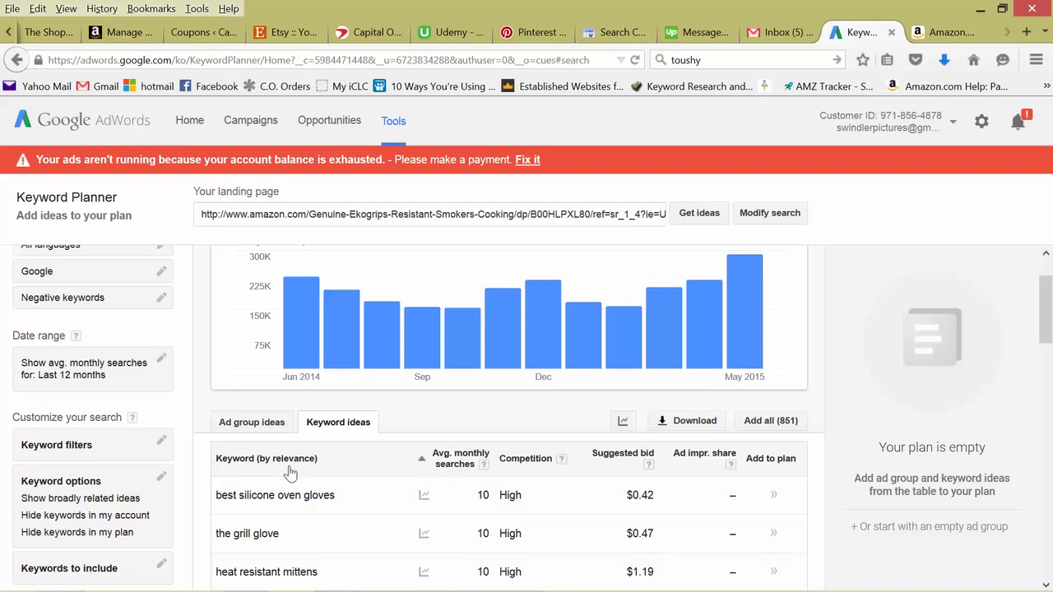
scroll(284, 481, down, 2)
scroll(241, 446, down, 3)
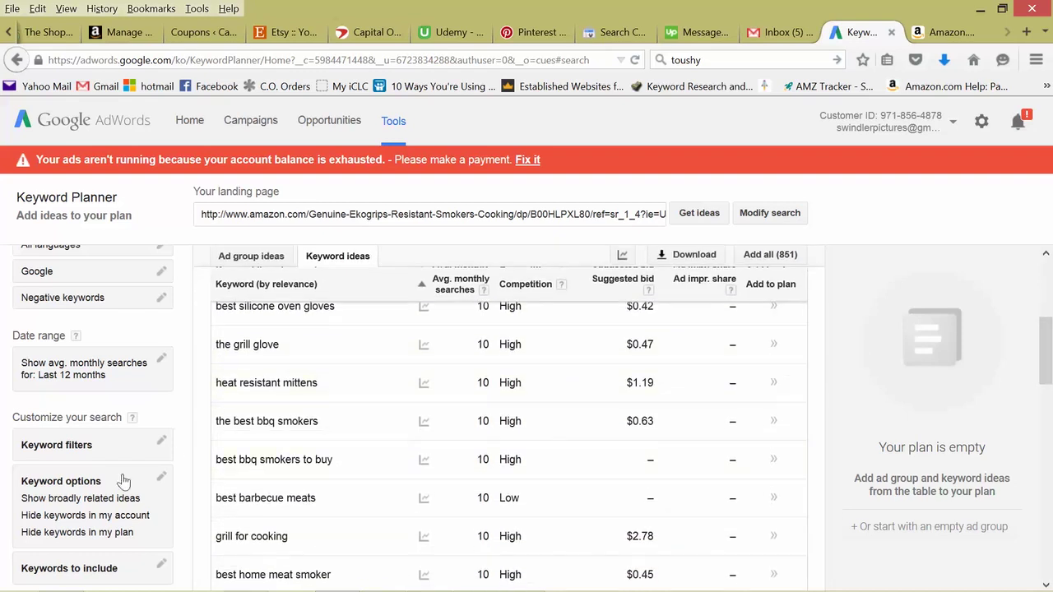
scroll(214, 504, down, 3)
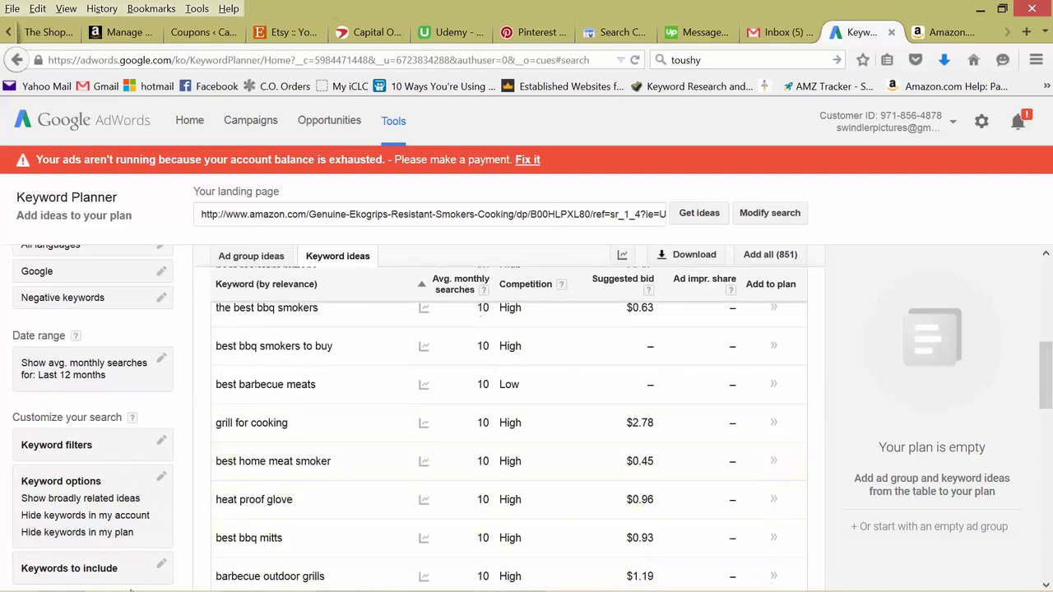
scroll(298, 531, down, 1)
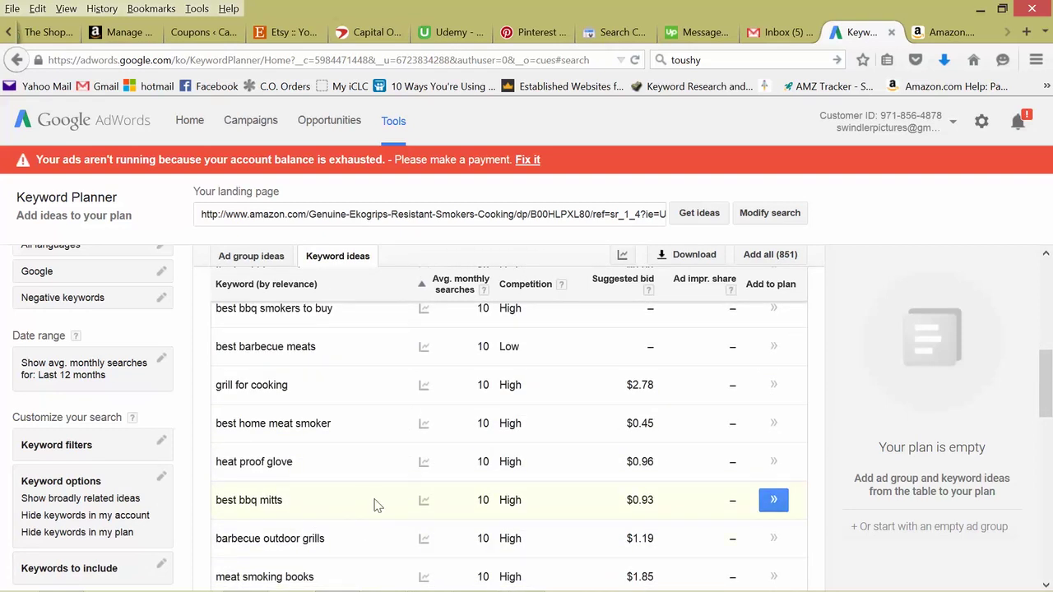
Open the download options for the historical statistics of the landing page's keyword ideas
scroll(387, 502, up, 5)
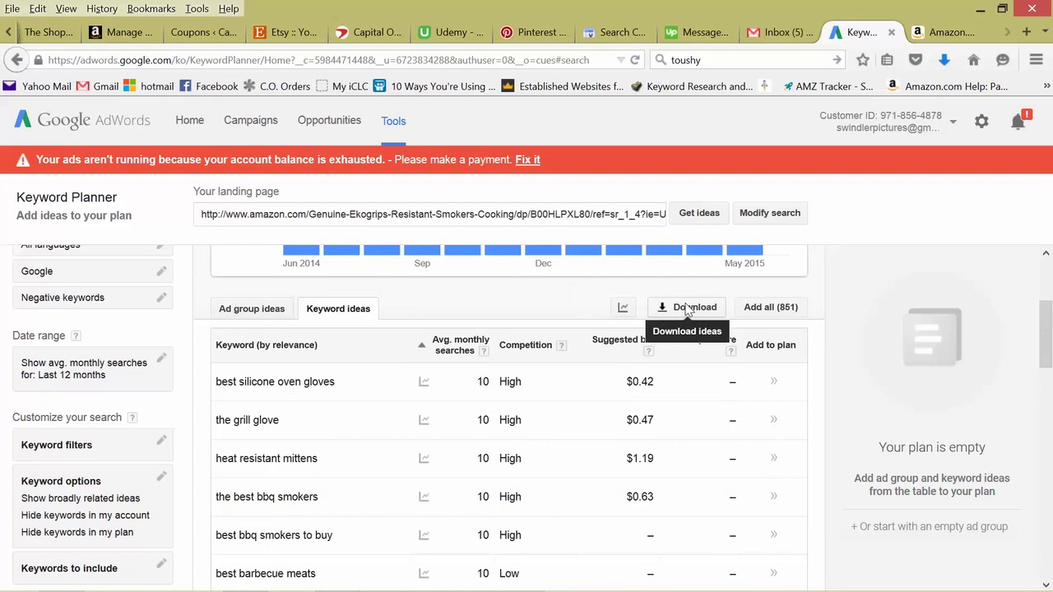
click(688, 309)
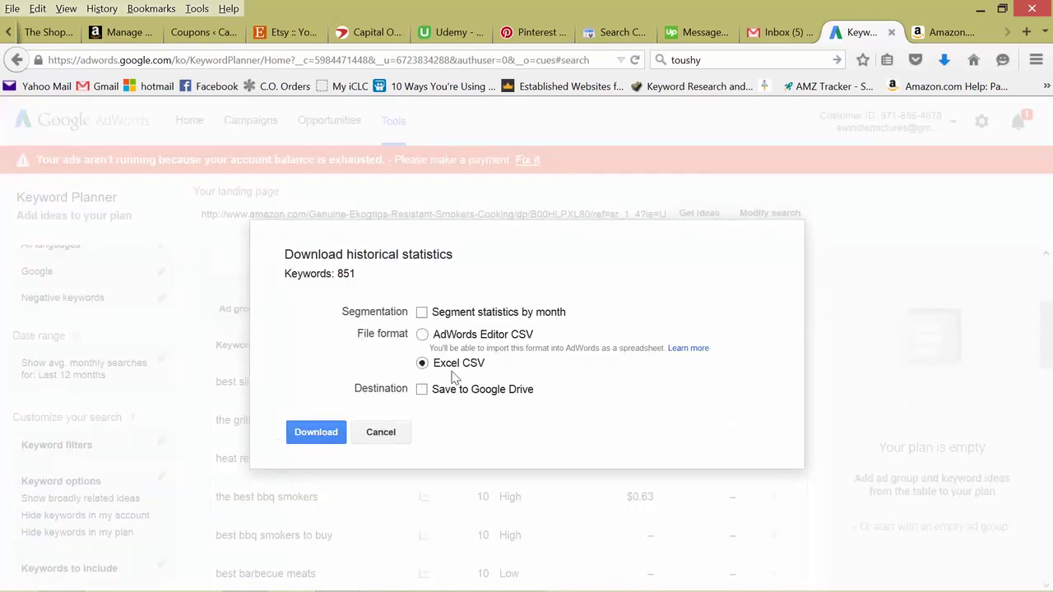